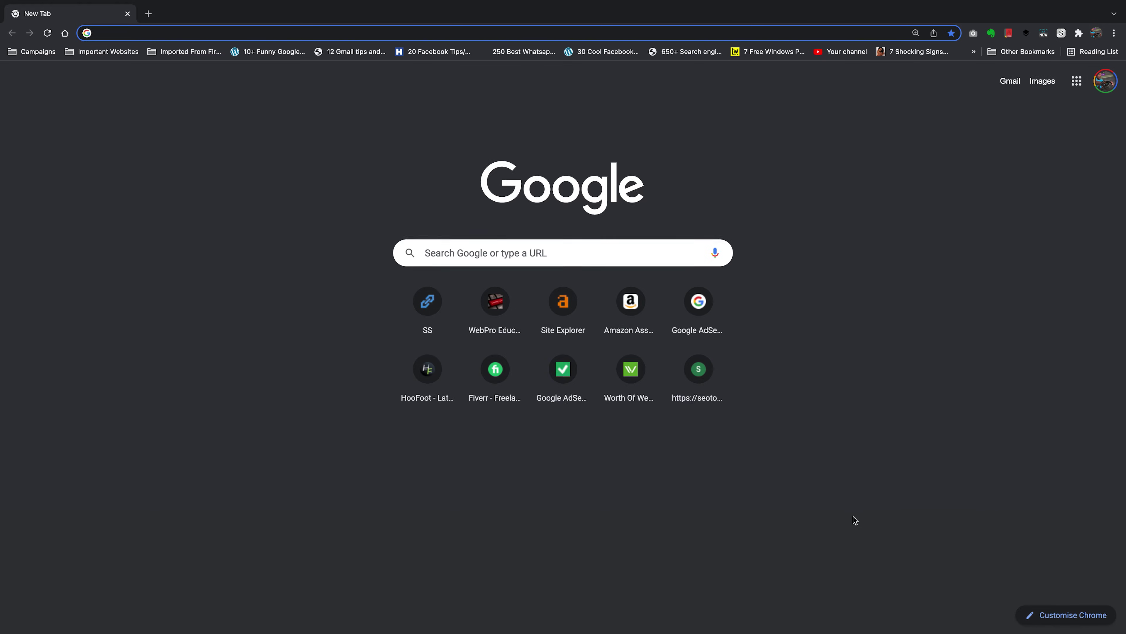
Load roblox.com in Chrome to reach the Roblox home page with recommended games
left_click(348, 362)
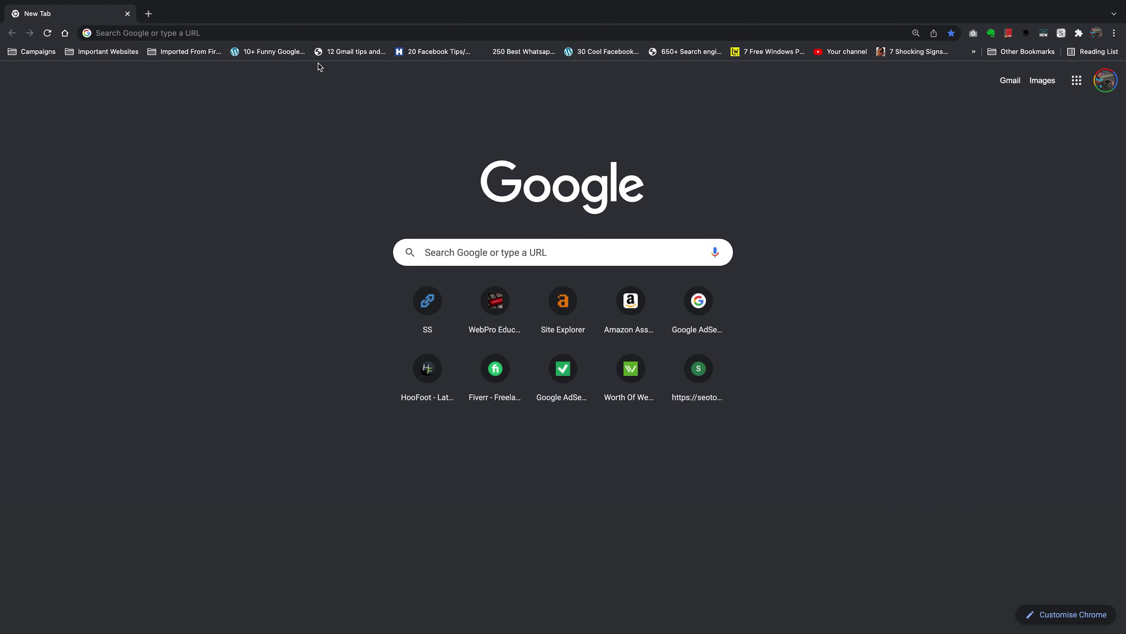
left_click(325, 34)
type("ro")
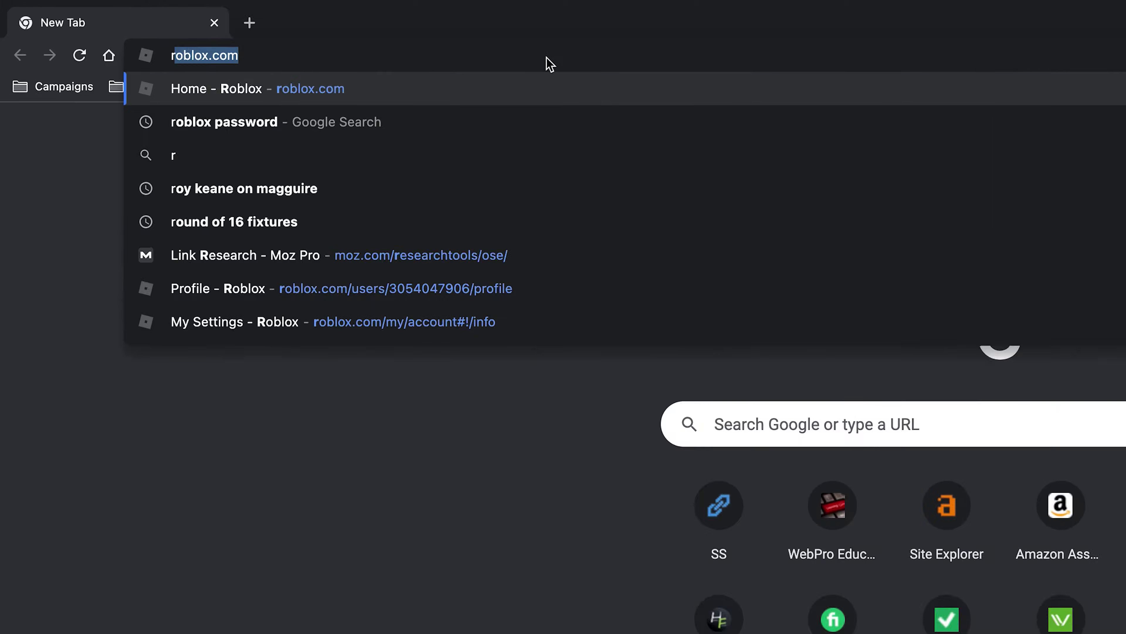
type("blo")
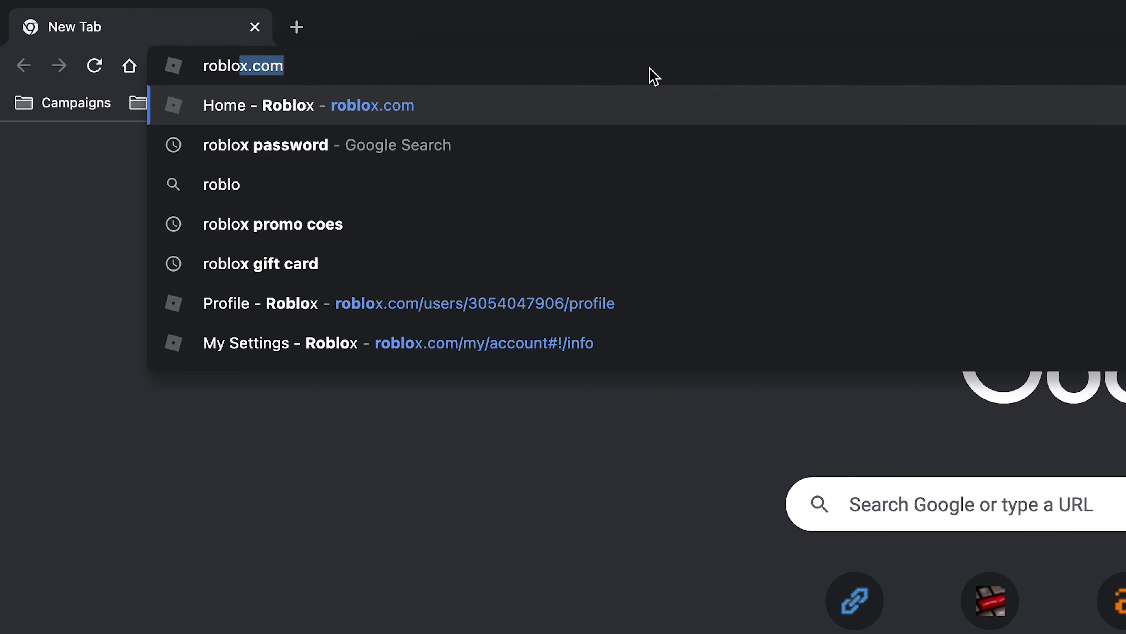
key("Return")
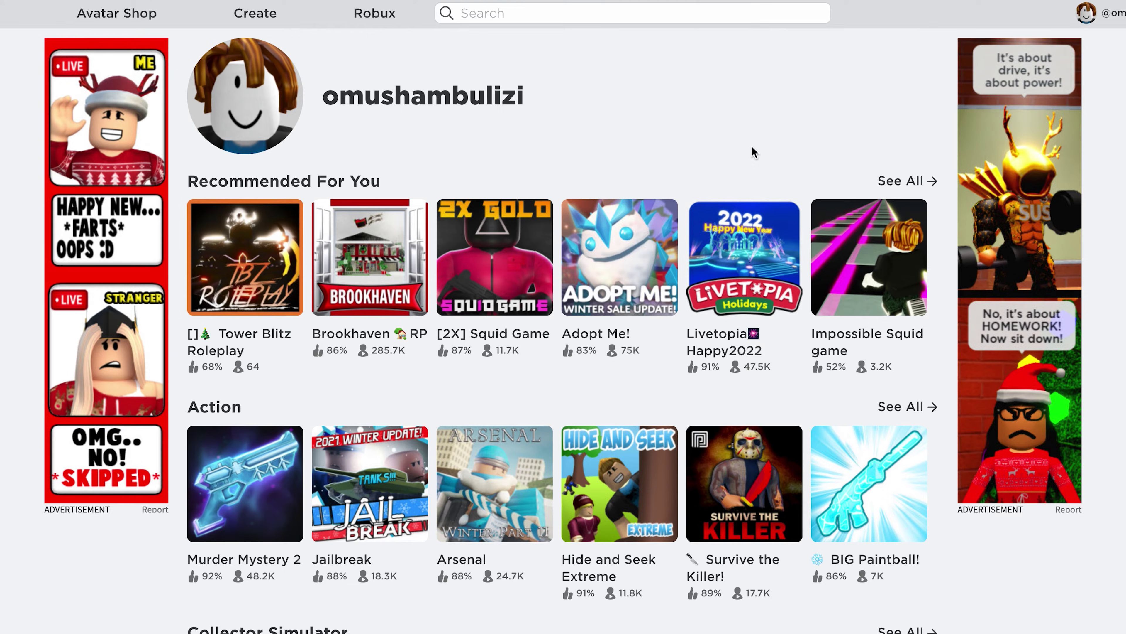
Open the [2X] Squid Game page from Recommended For You and hit Play
left_click(500, 273)
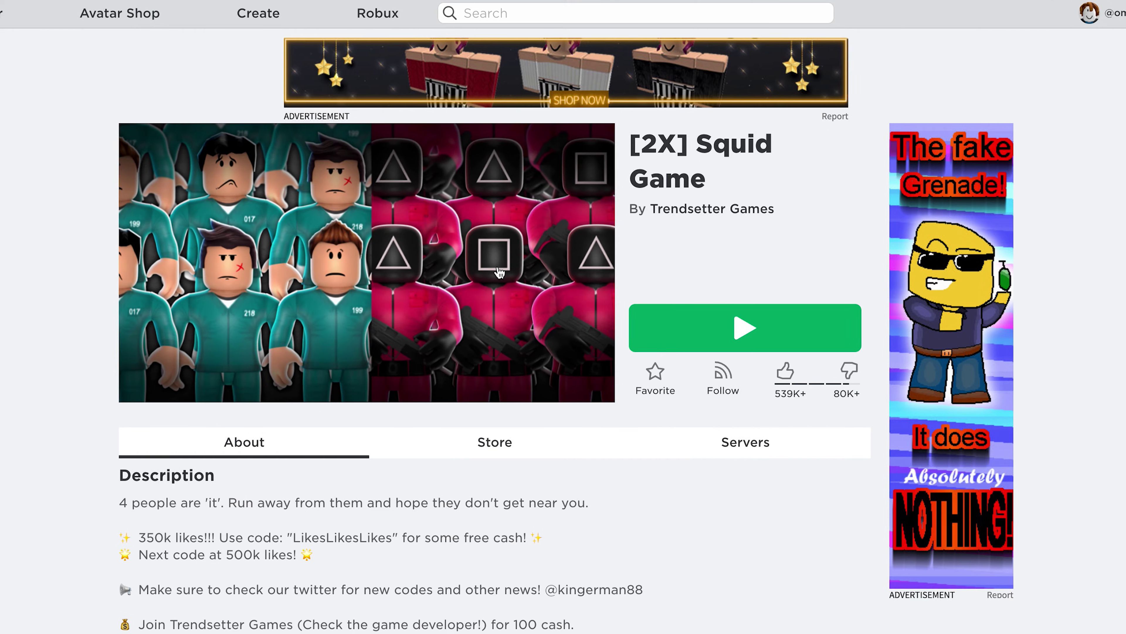
left_click(743, 329)
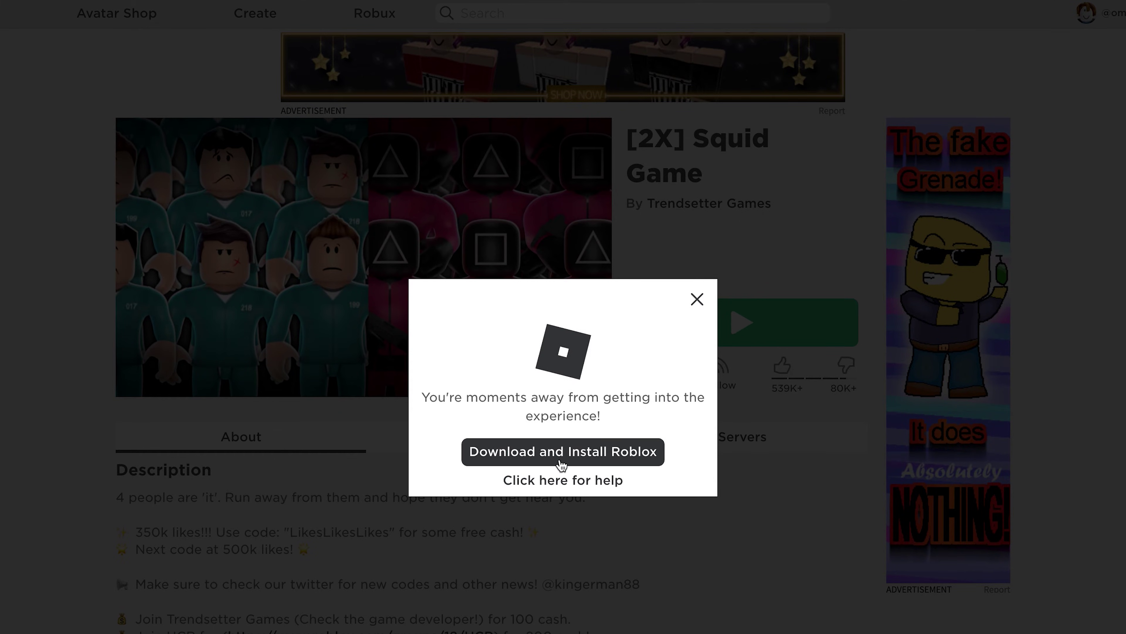
Save the Roblox.dmg installer to the Desktop and switch to the desktop space
left_click(577, 453)
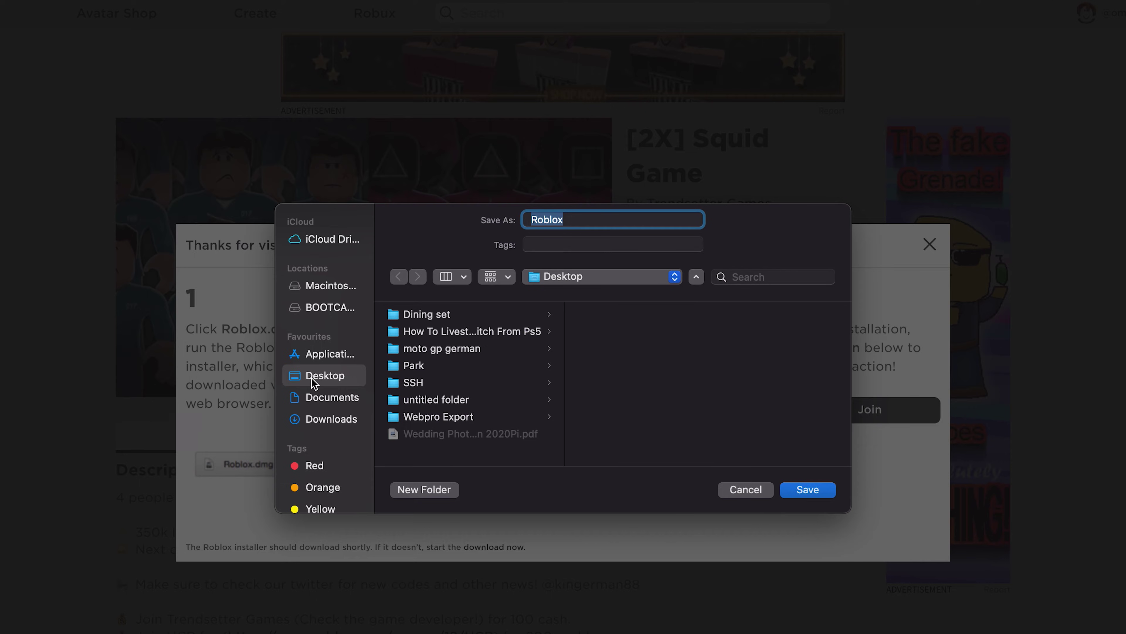
left_click(808, 490)
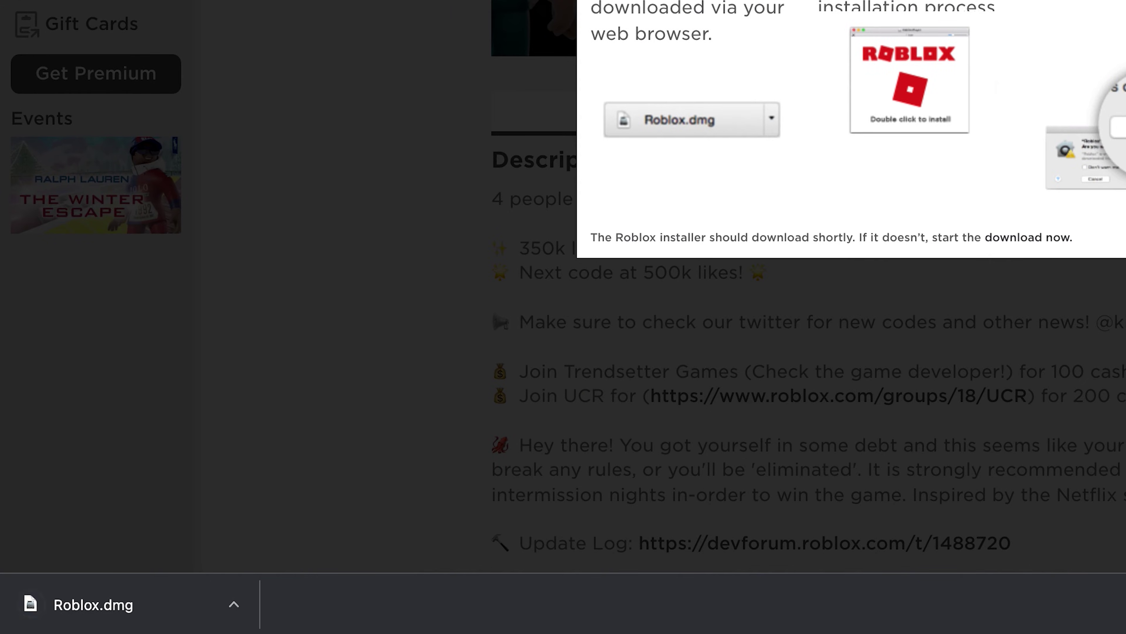
scroll(507, 570, "down", 1)
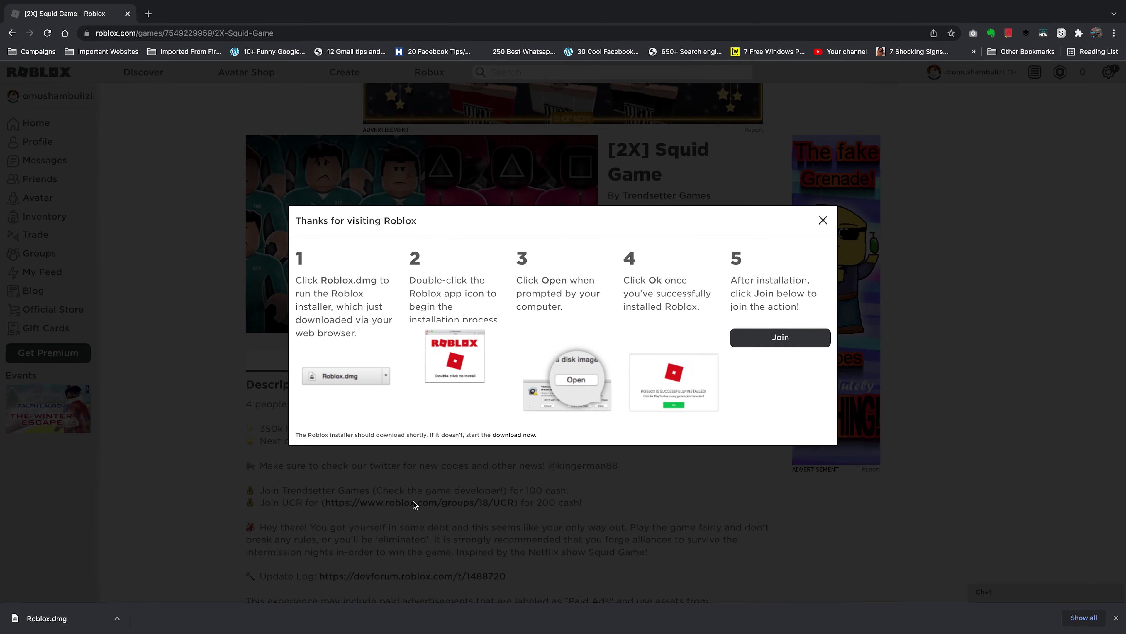
key("ctrl+Left")
key("ctrl+Left")
key("ctrl+Left")
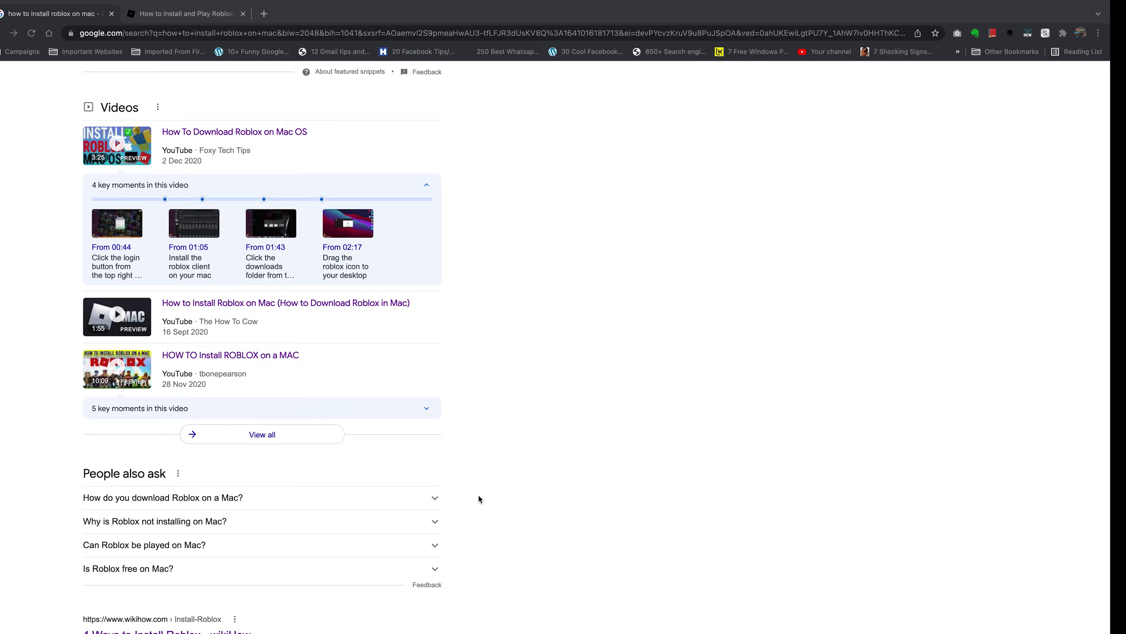
key("ctrl+Right")
key("ctrl+Left")
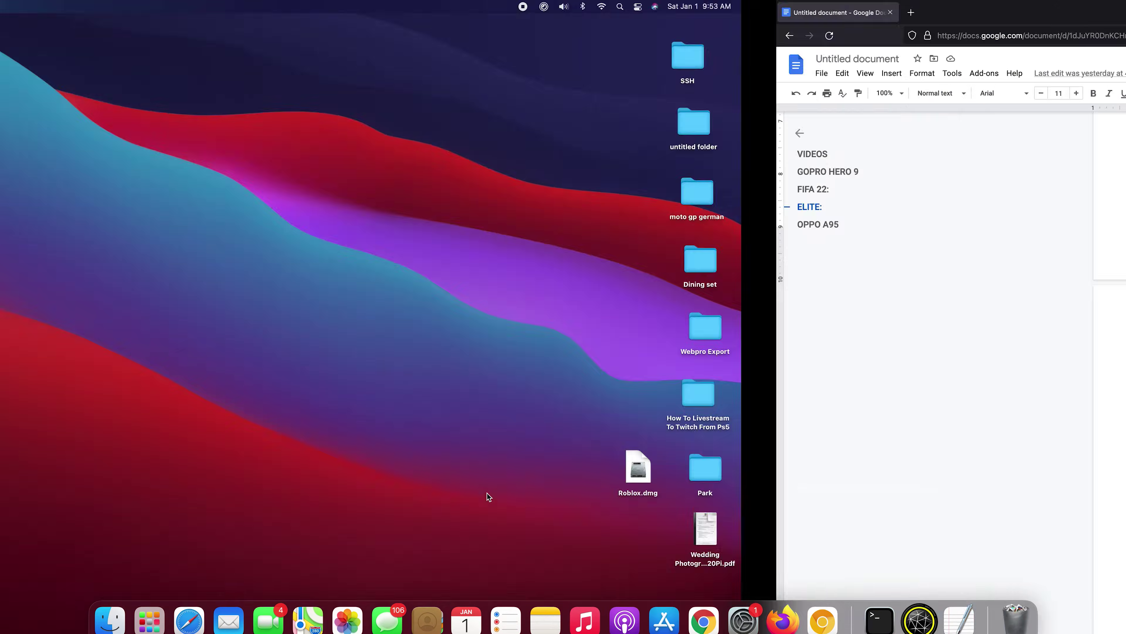
Move Roblox.dmg to the middle of the desktop and mount the disk image
left_click_drag(1023, 465, 452, 226)
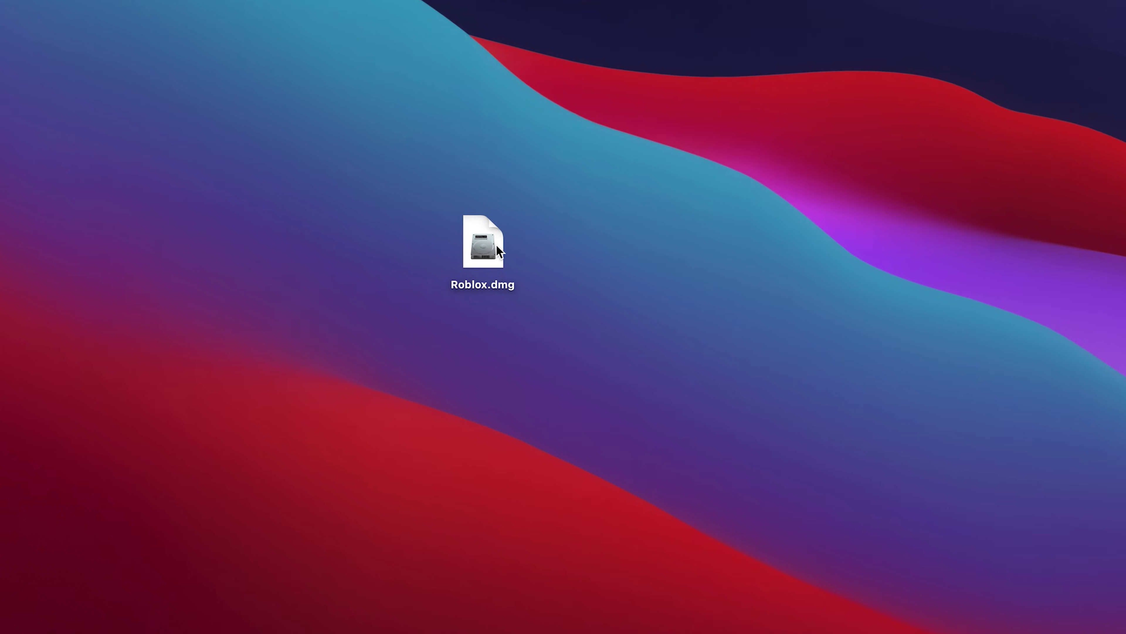
left_click(502, 255)
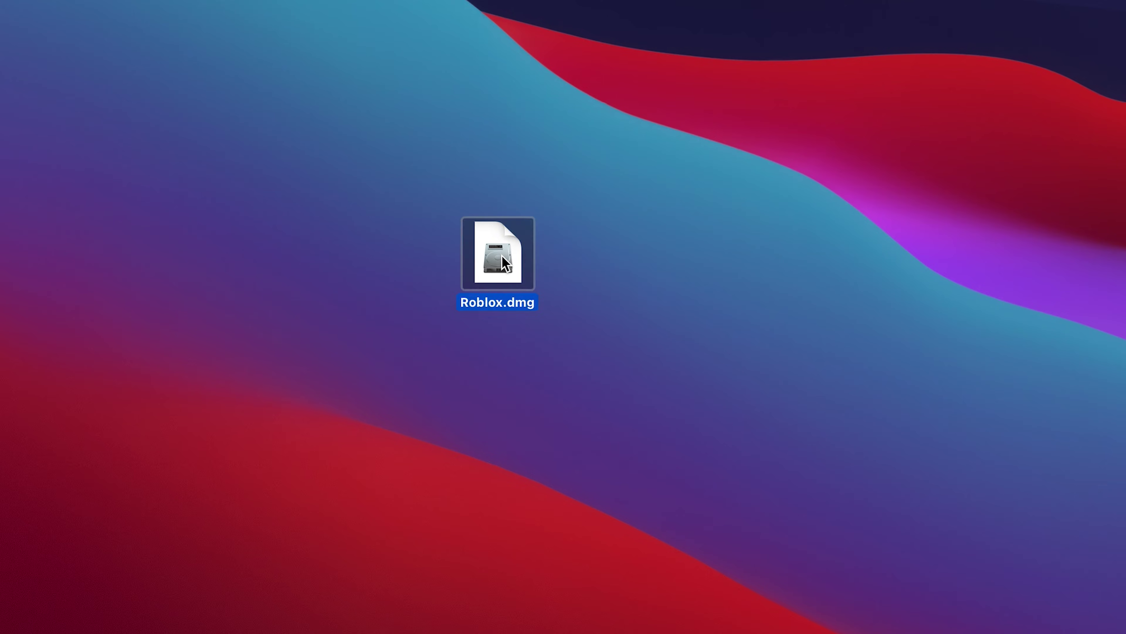
double_click(501, 255)
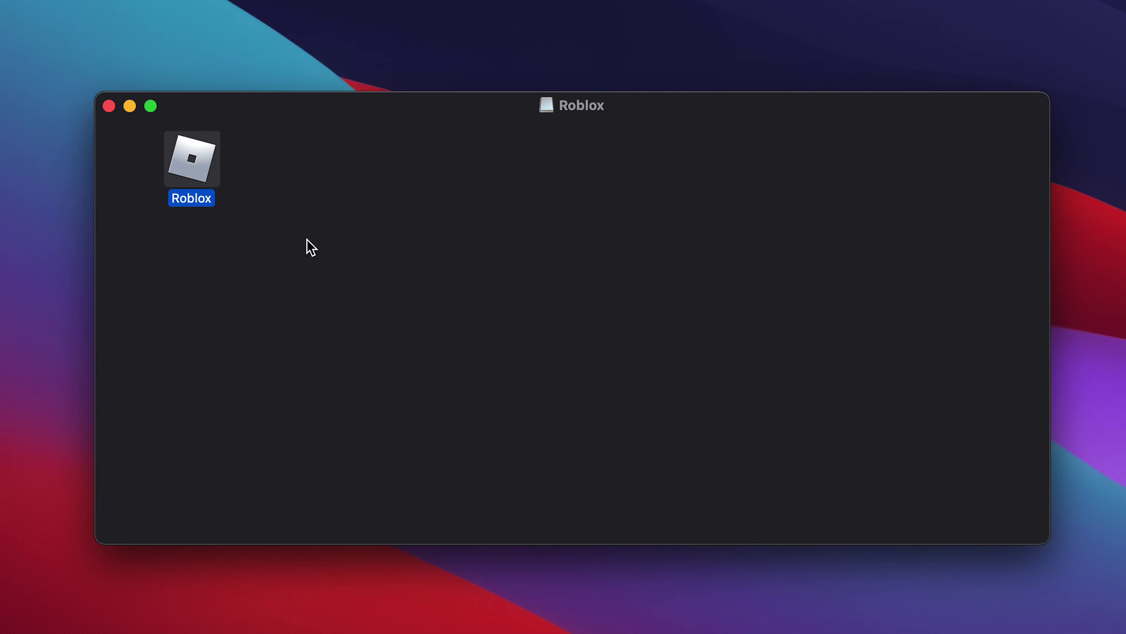
left_click(262, 197)
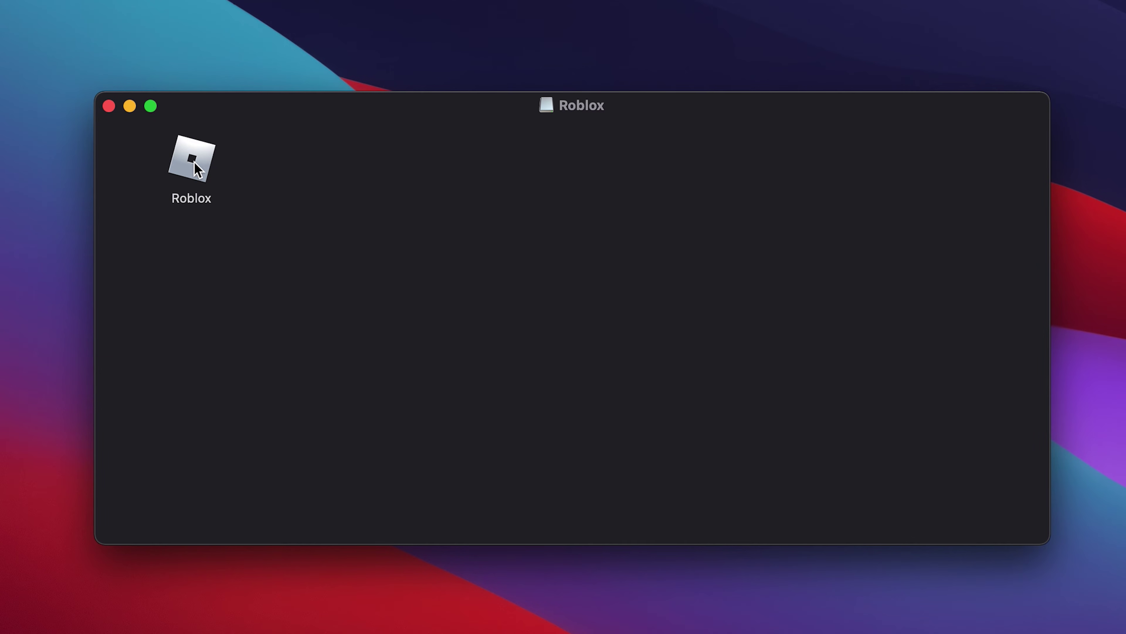
Run the Roblox installer, approve both Gatekeeper warnings, and acknowledge the successful install
double_click(206, 171)
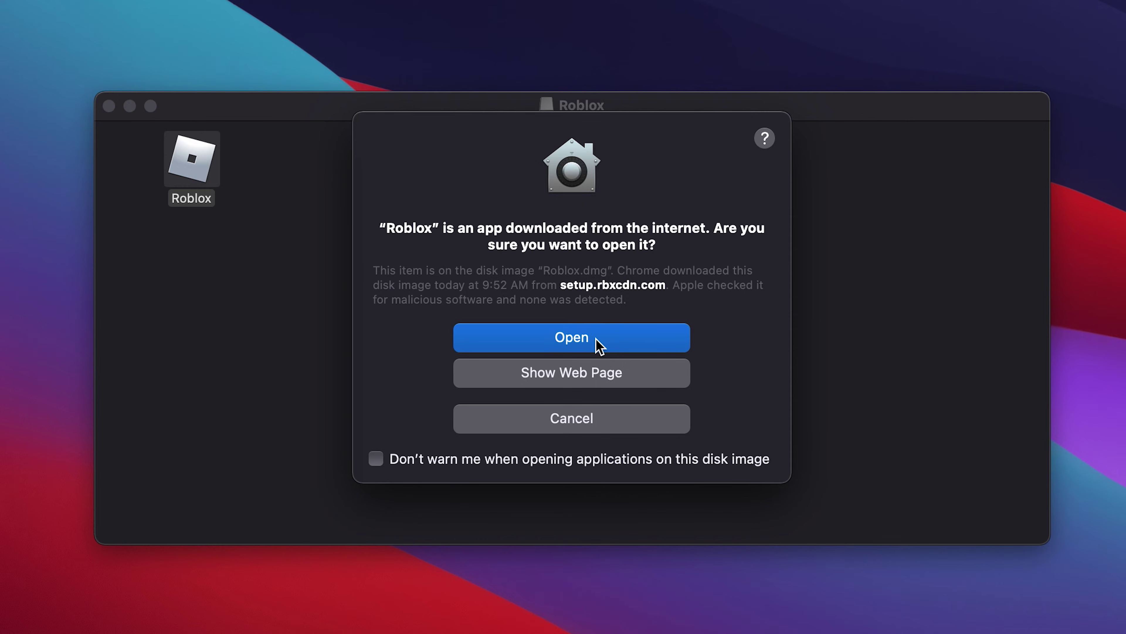
left_click(599, 344)
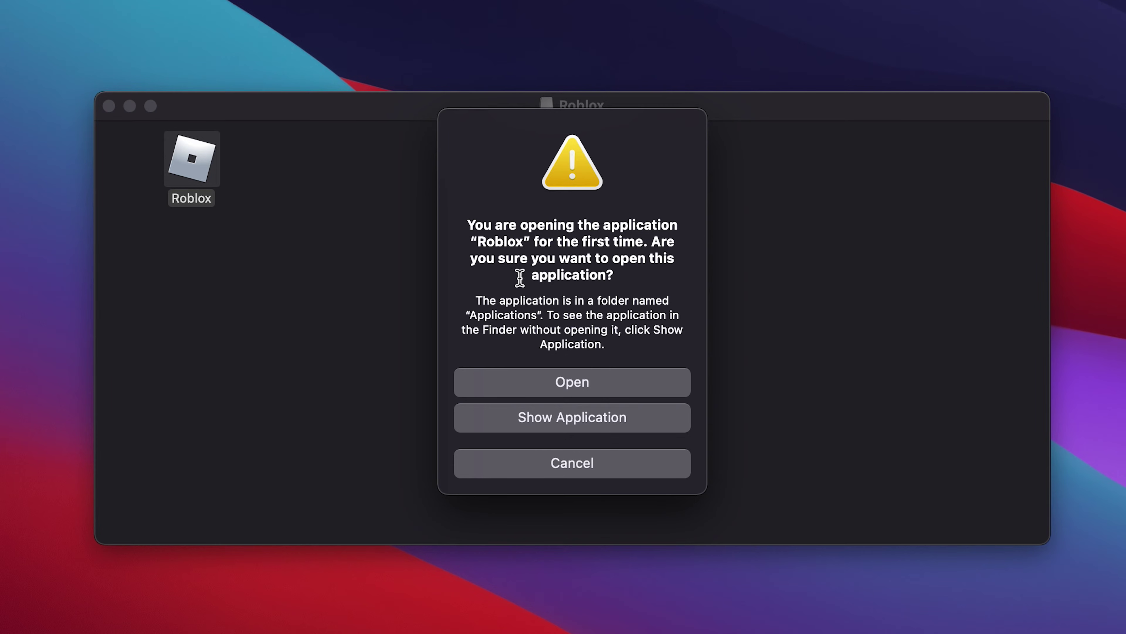
left_click(586, 384)
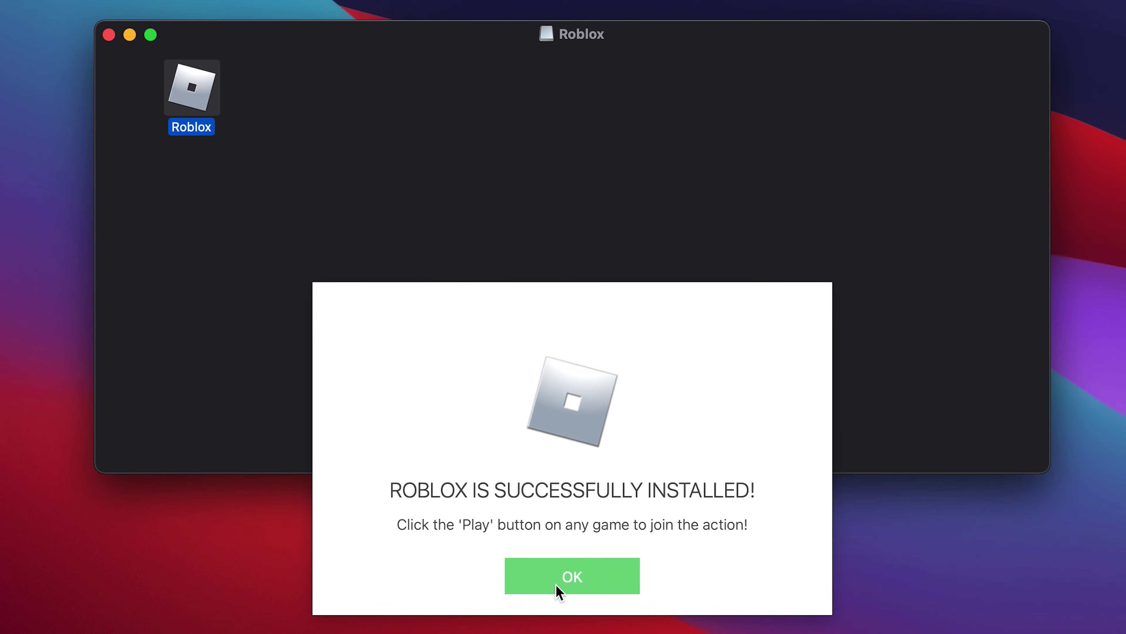
left_click(582, 576)
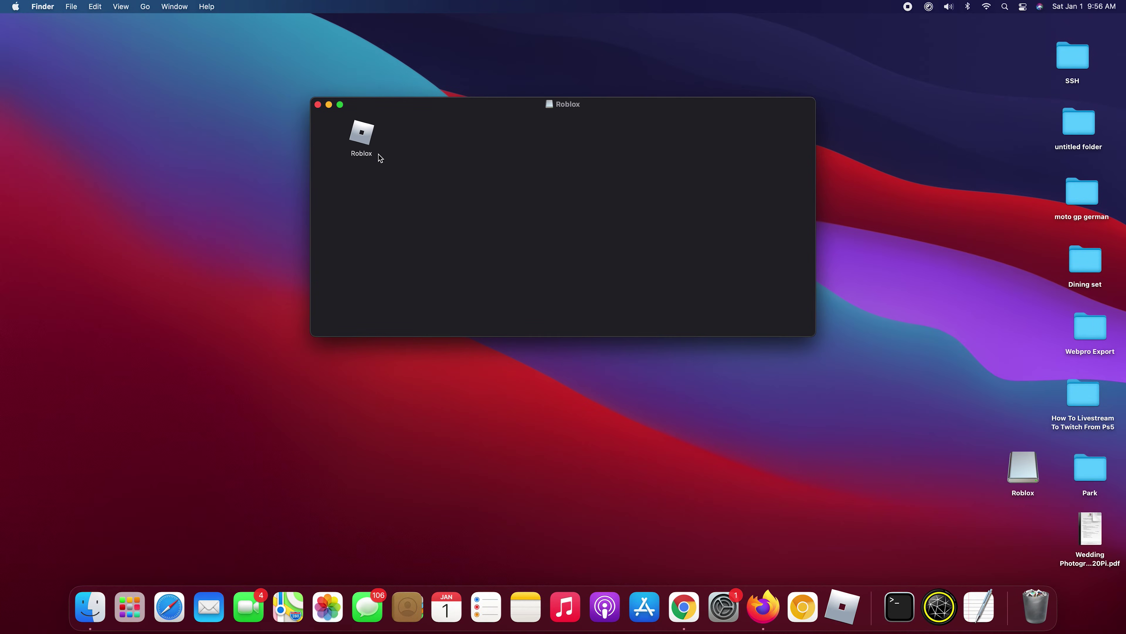
Copy the Roblox app onto the desktop and close the disk image window
left_click_drag(369, 145, 991, 76)
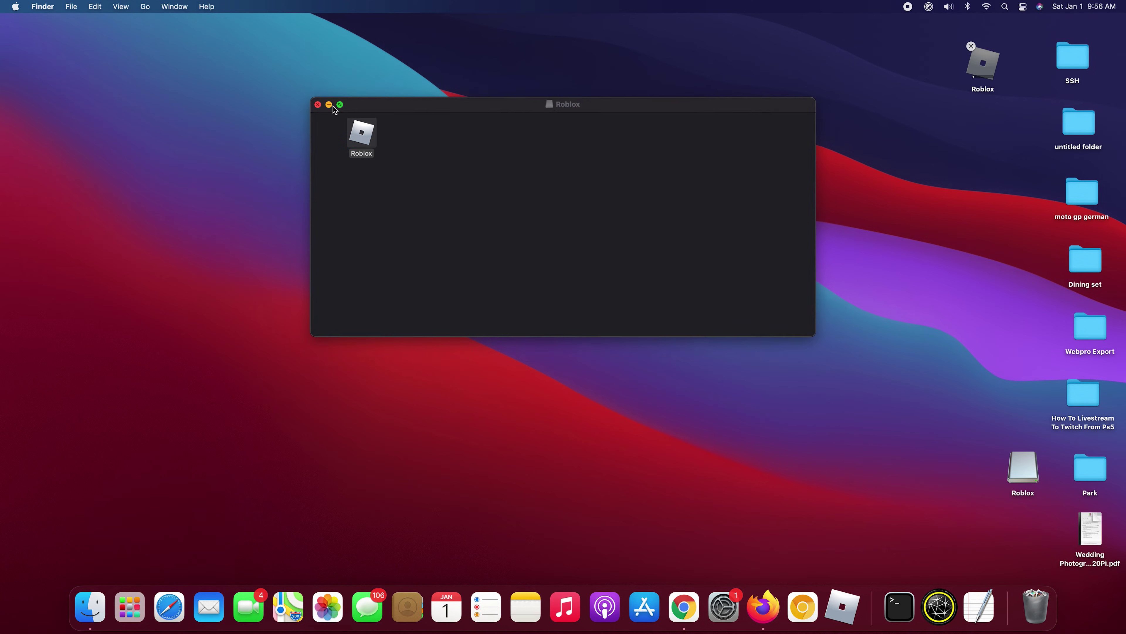
left_click(317, 104)
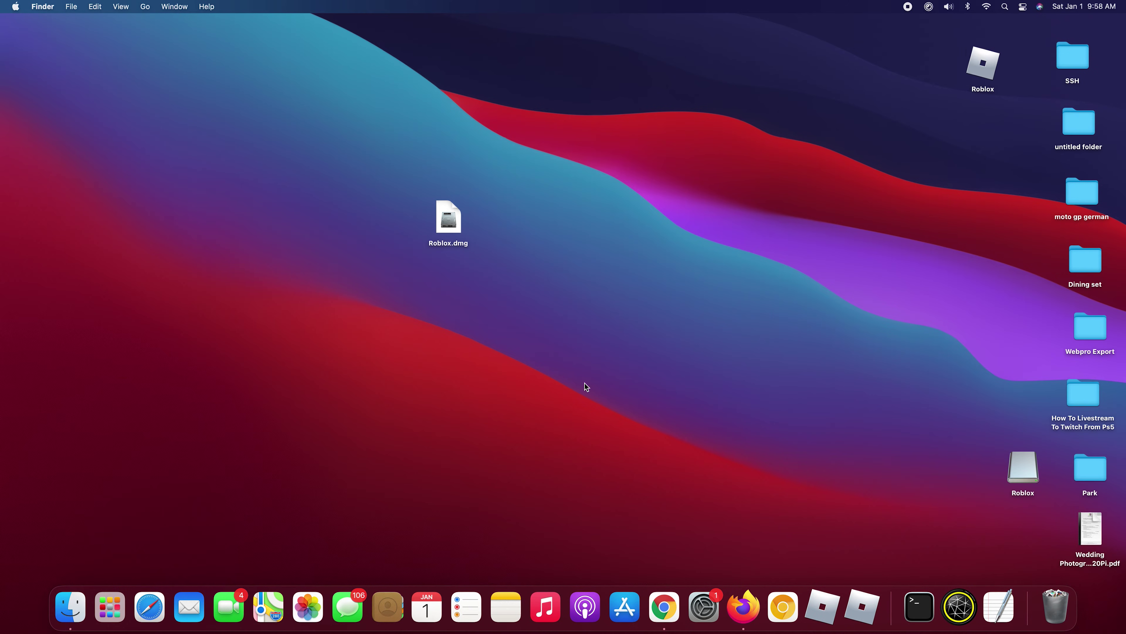
Back in Chrome, play [2X] Squid Game and allow the site to open Roblox
left_click(664, 607)
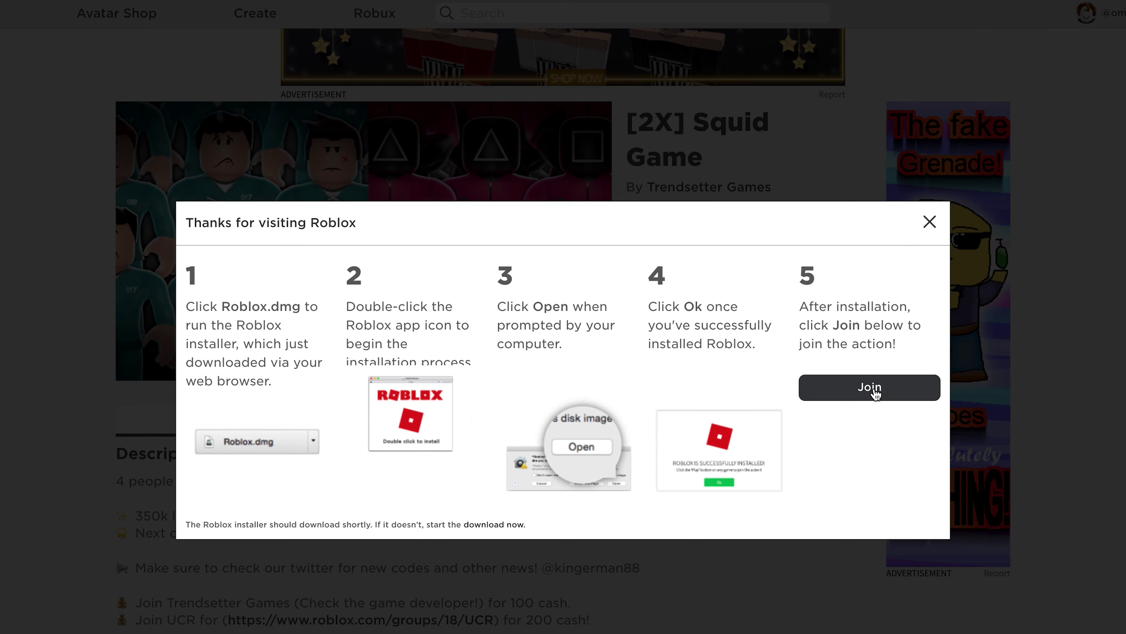
left_click(930, 221)
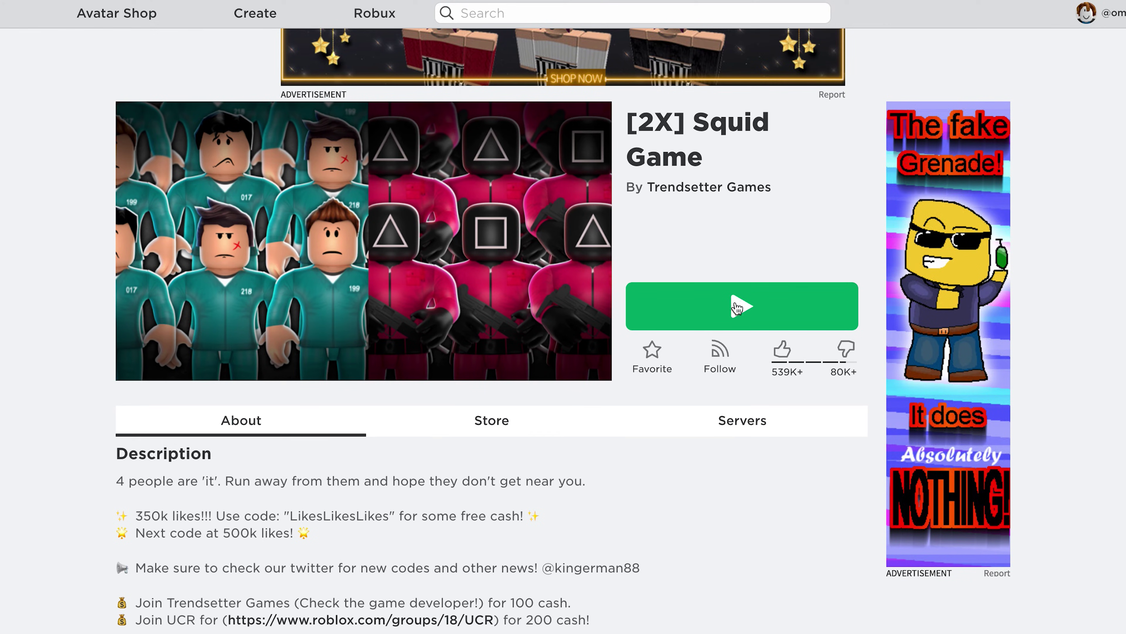
left_click(742, 308)
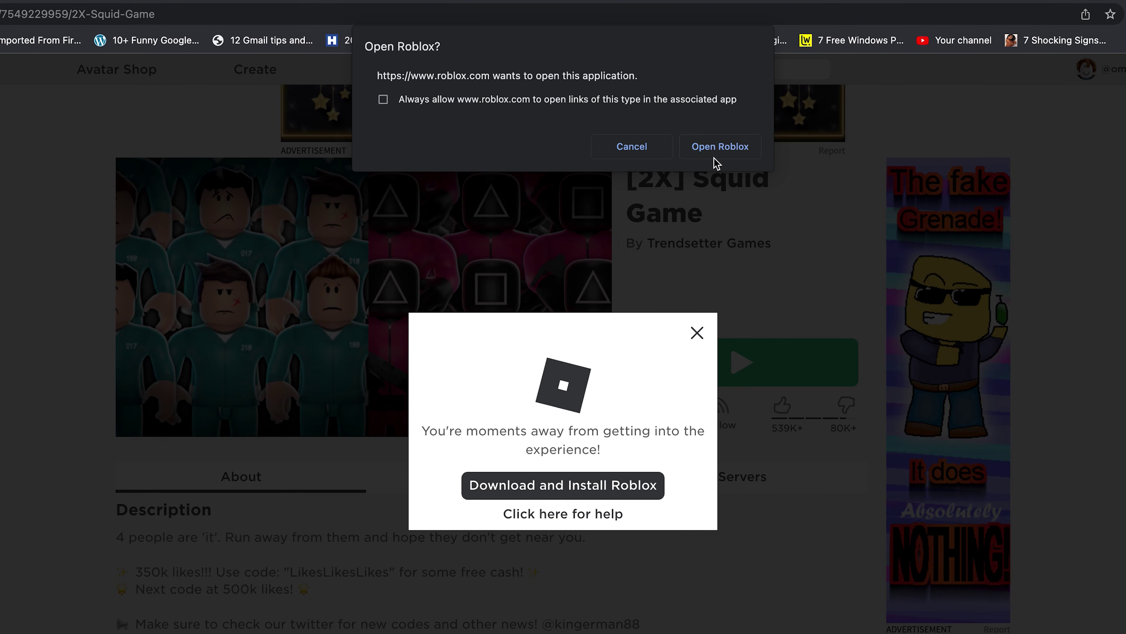
left_click(719, 148)
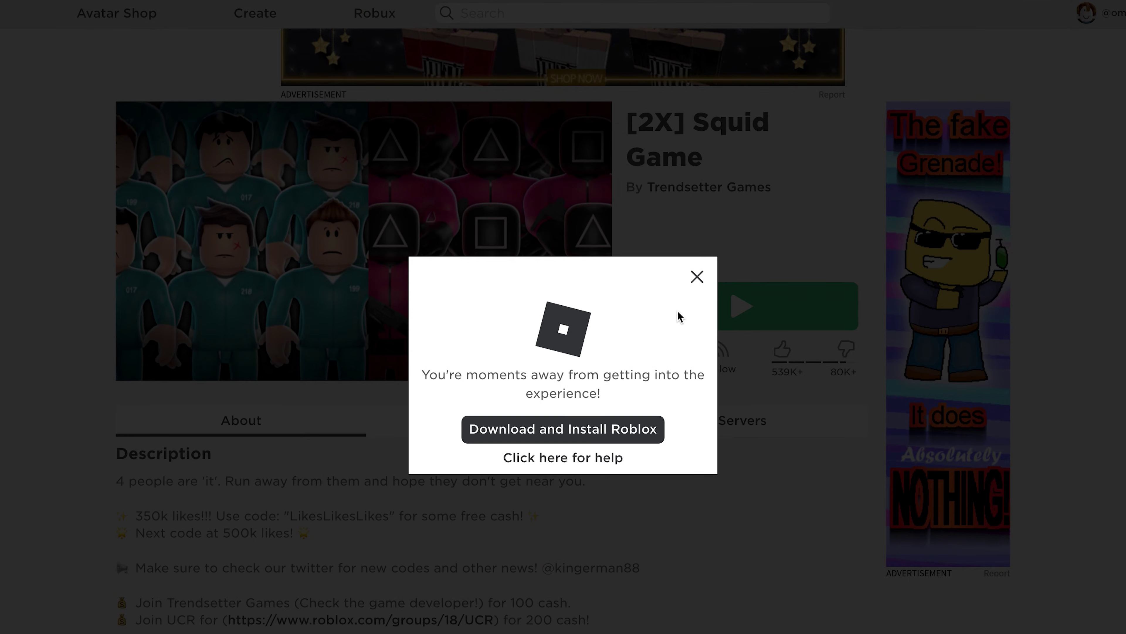
left_click(833, 462)
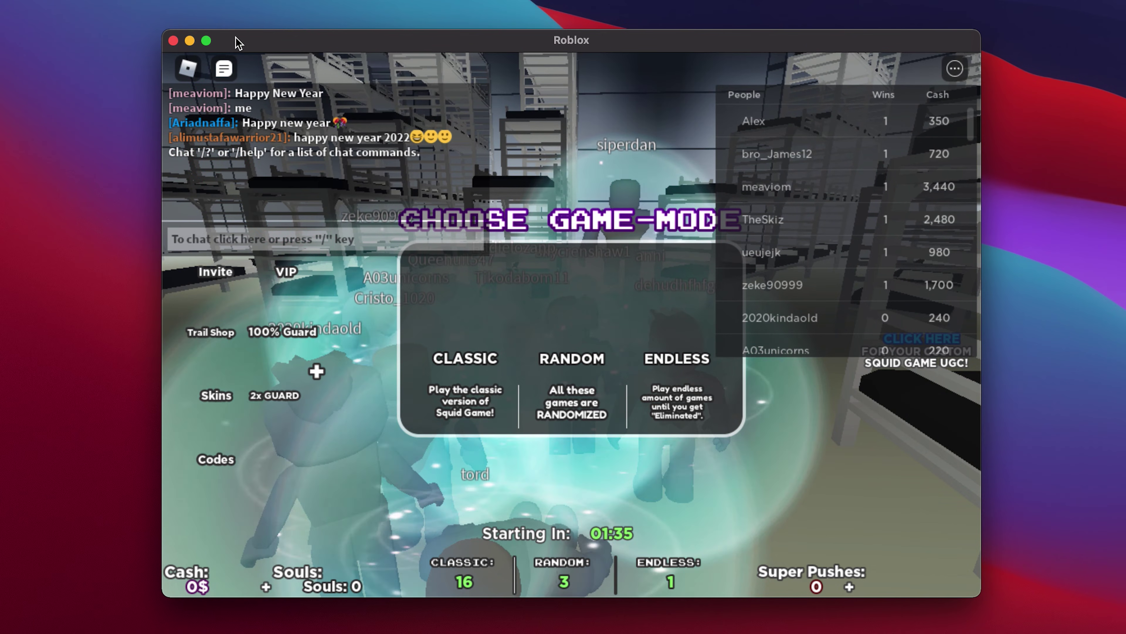
Wait for the Squid Game server to load, with the game-mode vote counting down
mouse_move(209, 42)
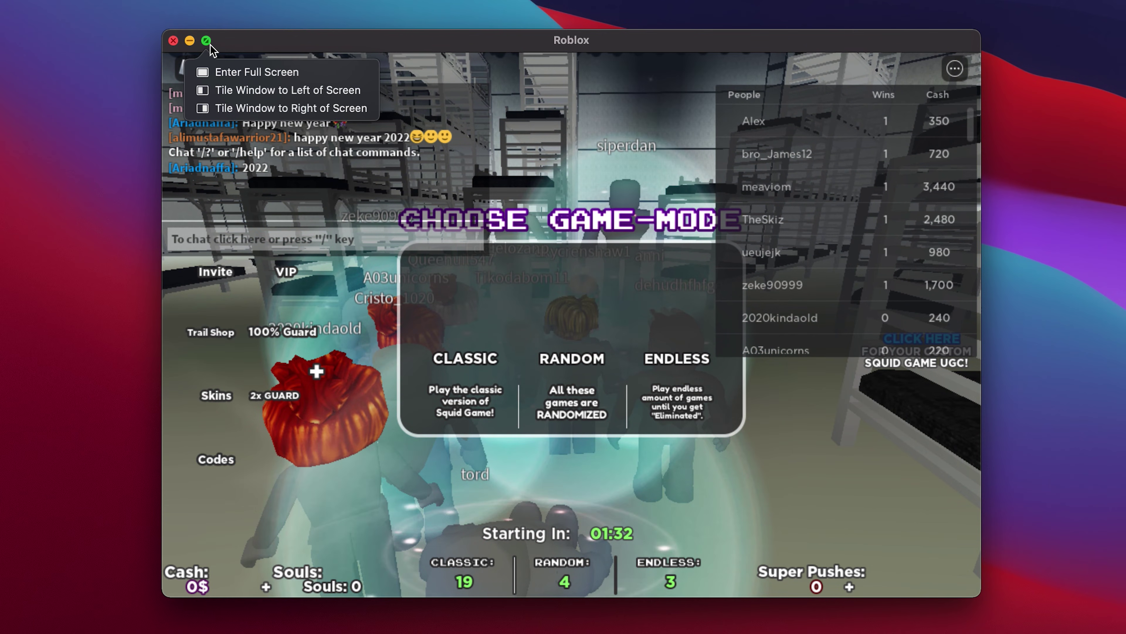